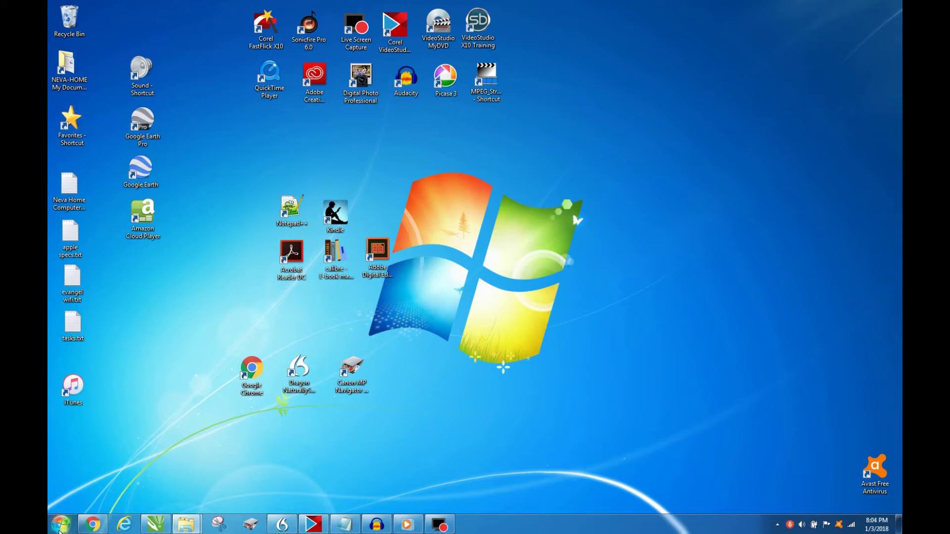
Step: Launch the On-Screen Keyboard from Control Panel's Ease of Access Center
click(59, 528)
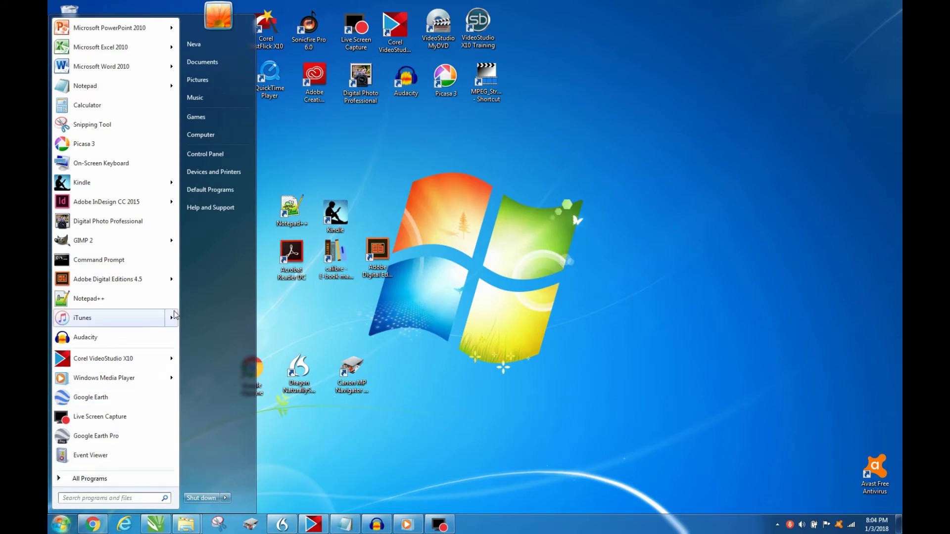
click(202, 156)
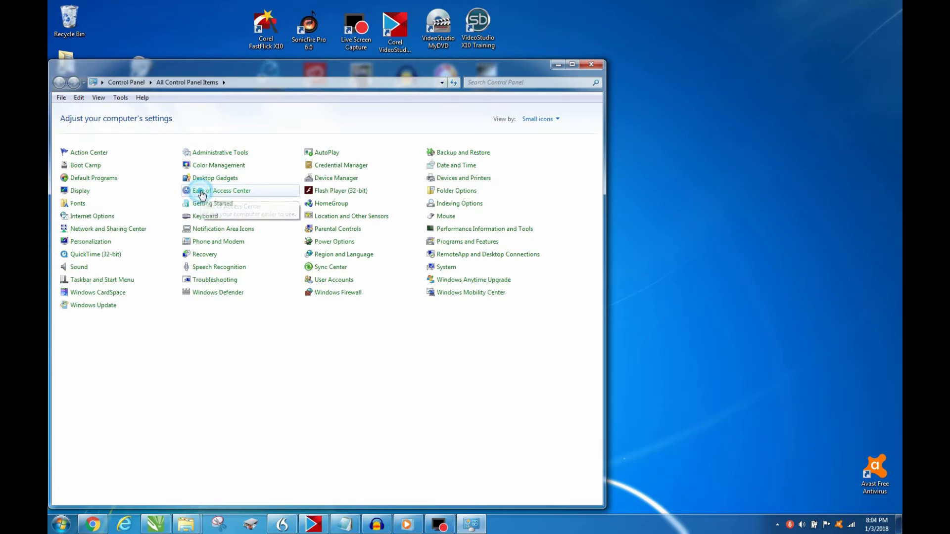
click(201, 194)
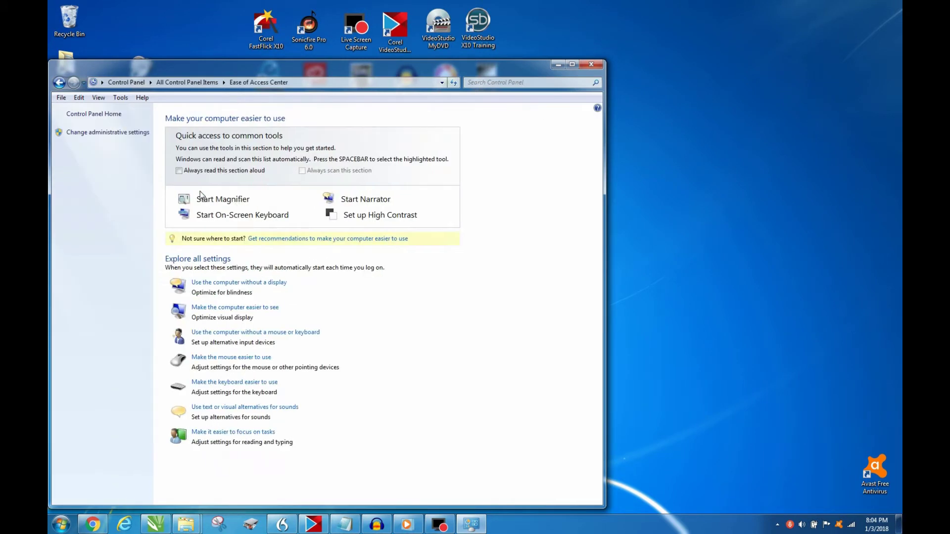
click(221, 216)
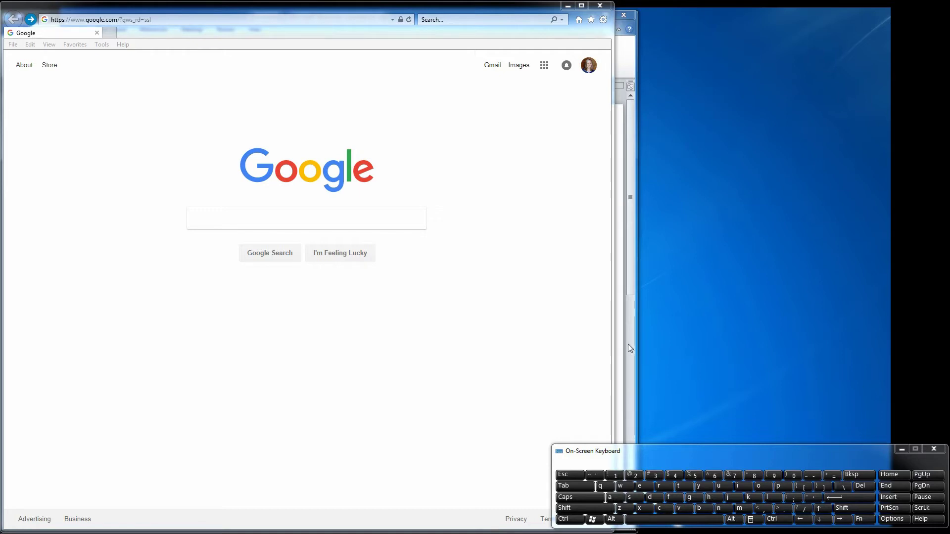
Step: Enter 'alsa' in Google's search box using the On-Screen Keyboard, then select the word
click(223, 221)
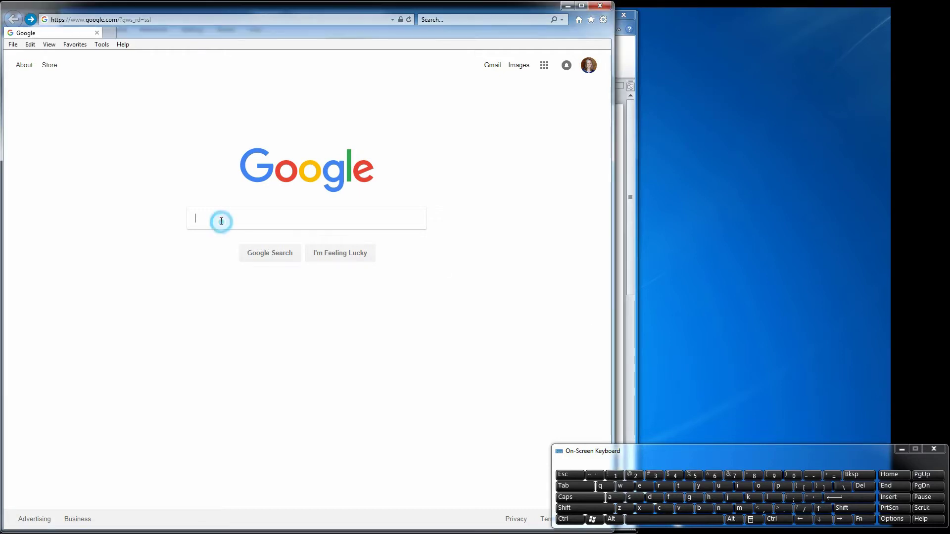
click(614, 497)
click(774, 498)
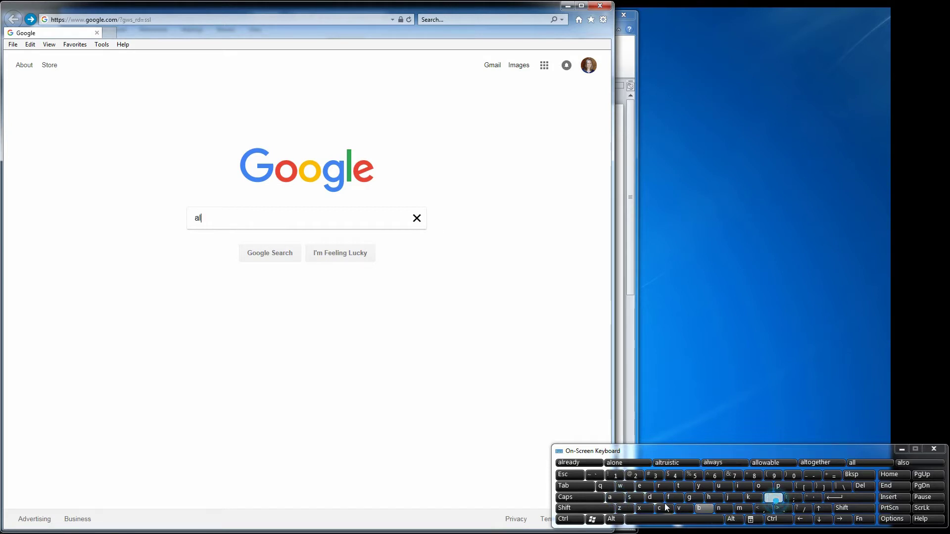
click(633, 498)
click(613, 498)
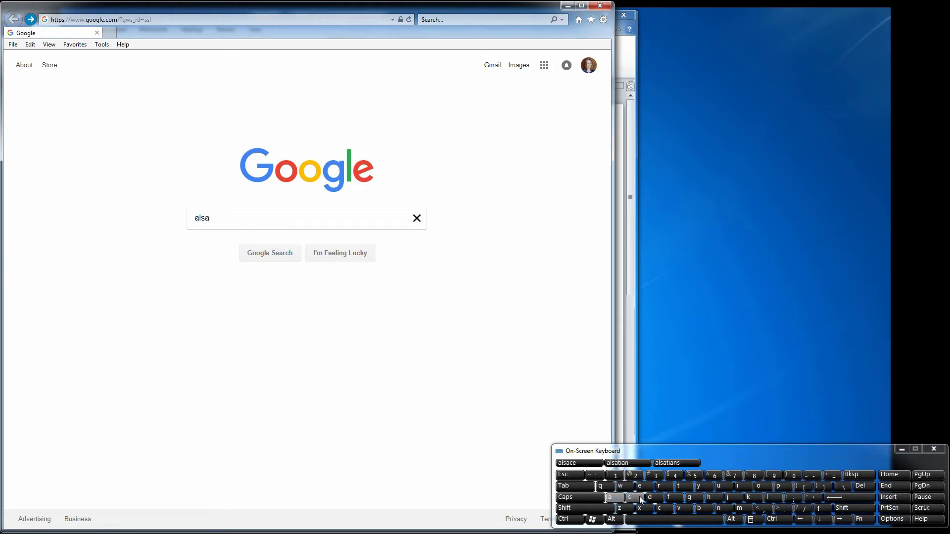
double_click(223, 212)
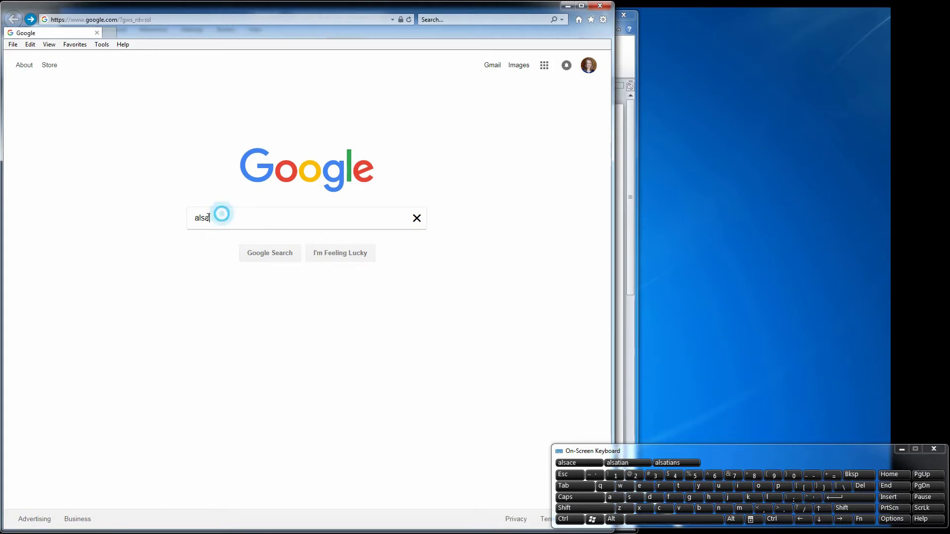
Step: Clear the search box, browse to alsa.org, then bring blank Document1 in Word forward
click(863, 487)
click(171, 18)
click(620, 498)
click(772, 498)
click(632, 499)
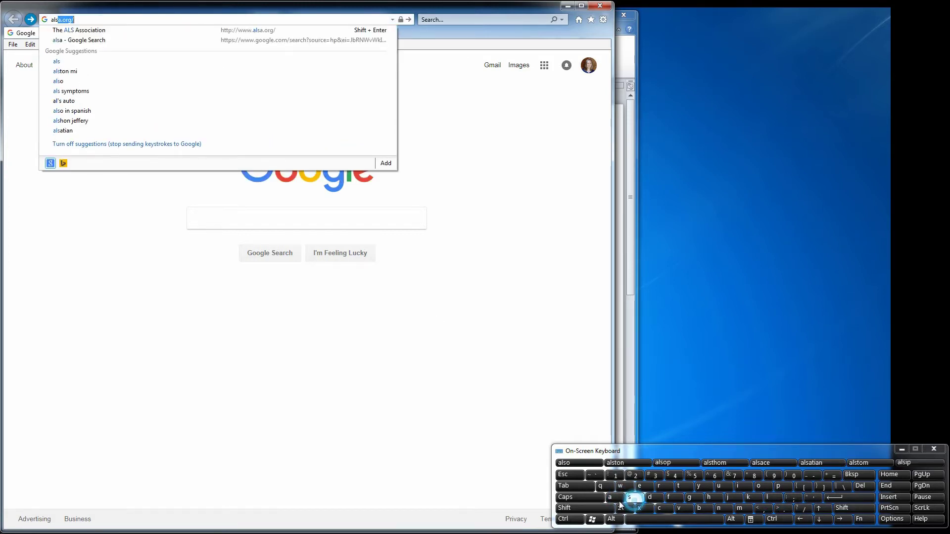
click(614, 497)
click(784, 509)
click(759, 487)
click(660, 486)
click(693, 499)
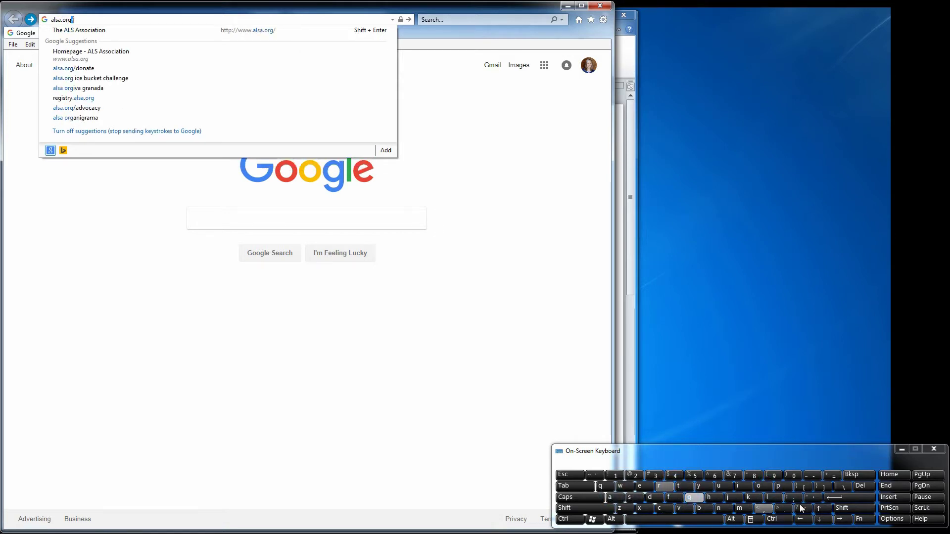
click(848, 498)
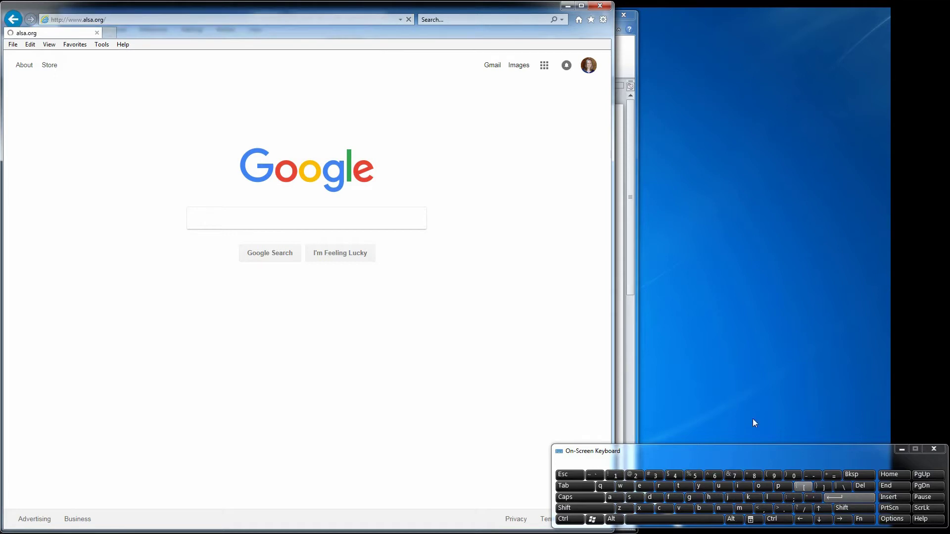
click(632, 68)
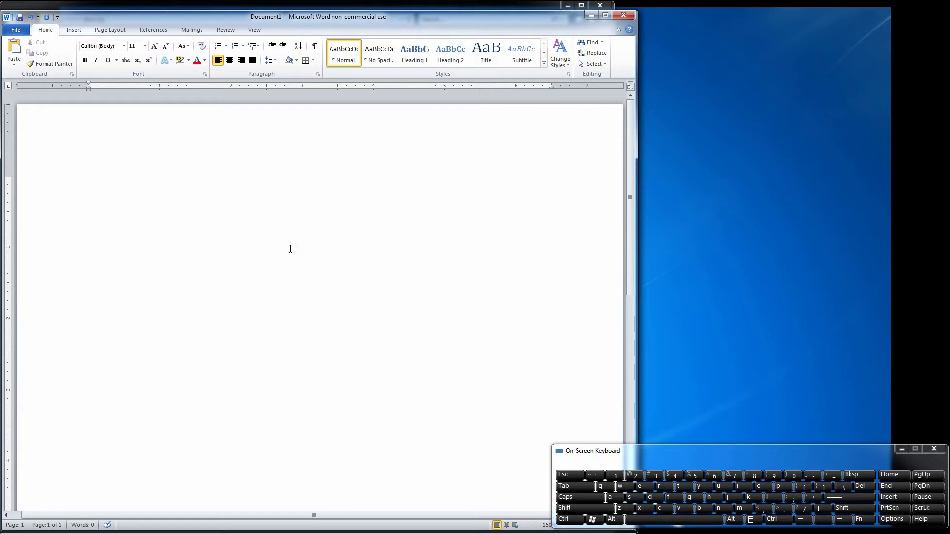
Step: Turn on Shift on the On-Screen Keyboard so the first letter is uppercase
click(597, 514)
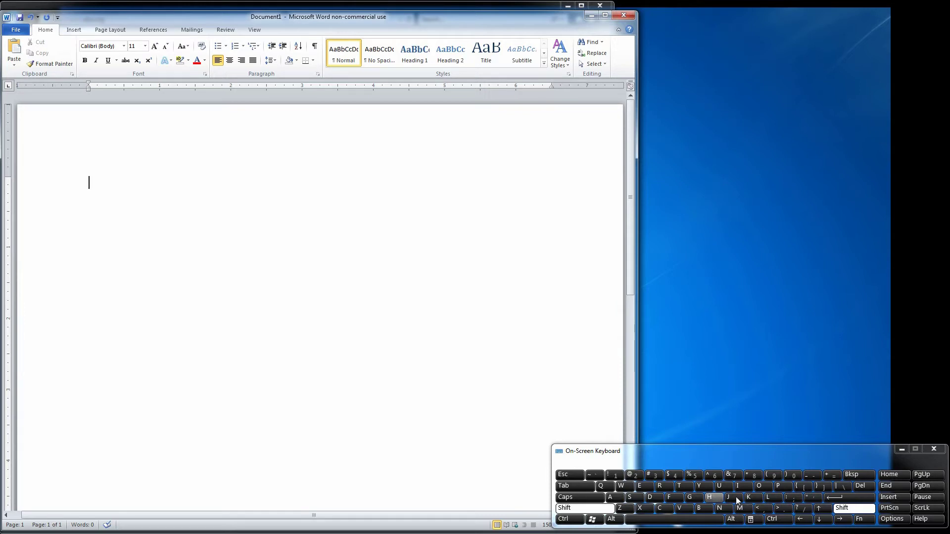
Step: Type 'Life with ', accepting the 'Life' word prediction
click(770, 496)
click(741, 485)
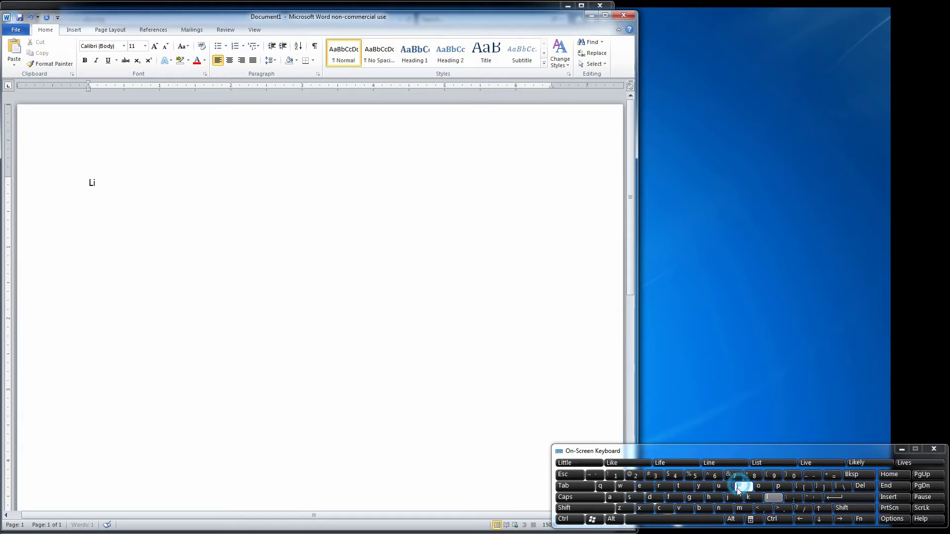
click(677, 502)
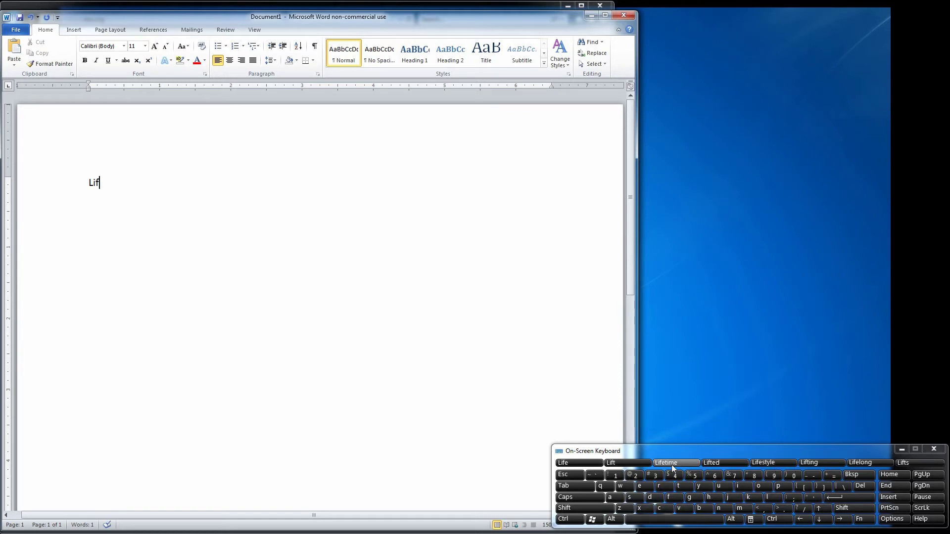
click(584, 464)
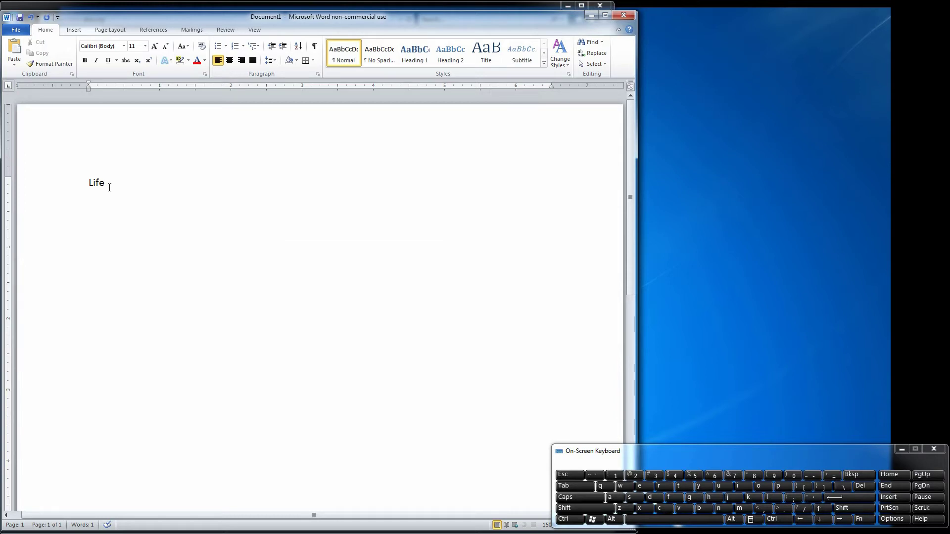
click(670, 521)
click(628, 486)
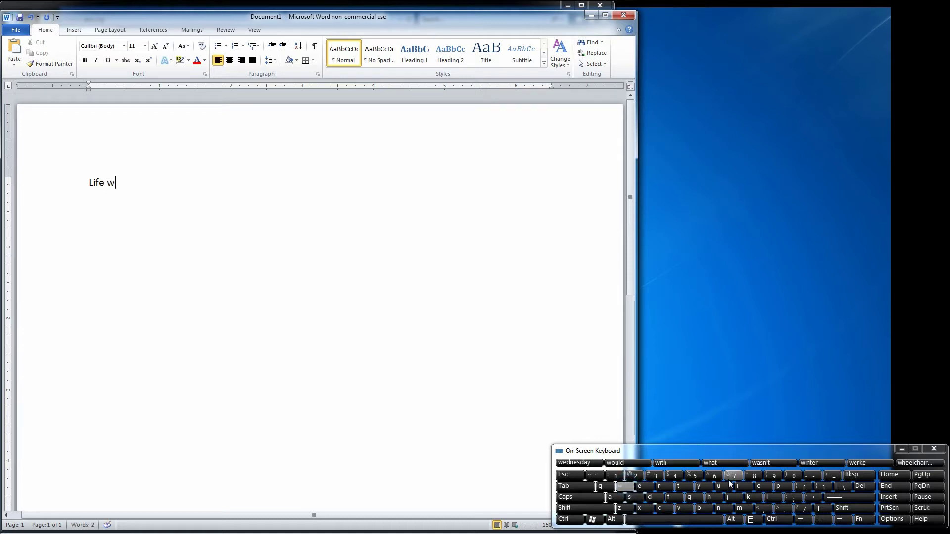
click(744, 485)
click(682, 486)
click(709, 498)
click(673, 520)
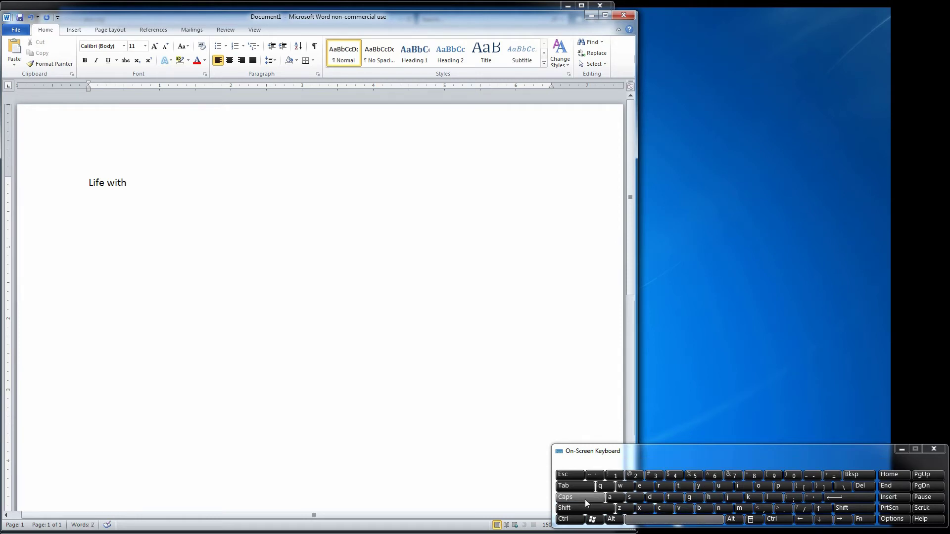
Step: Type 'ALS' in capitals, then return to lowercase and type 'is '
click(583, 498)
click(612, 498)
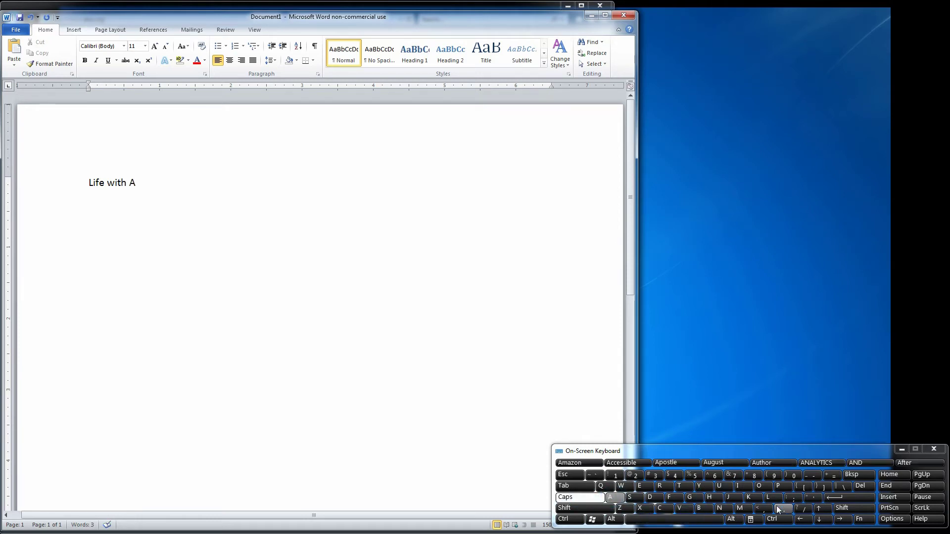
click(774, 501)
click(635, 497)
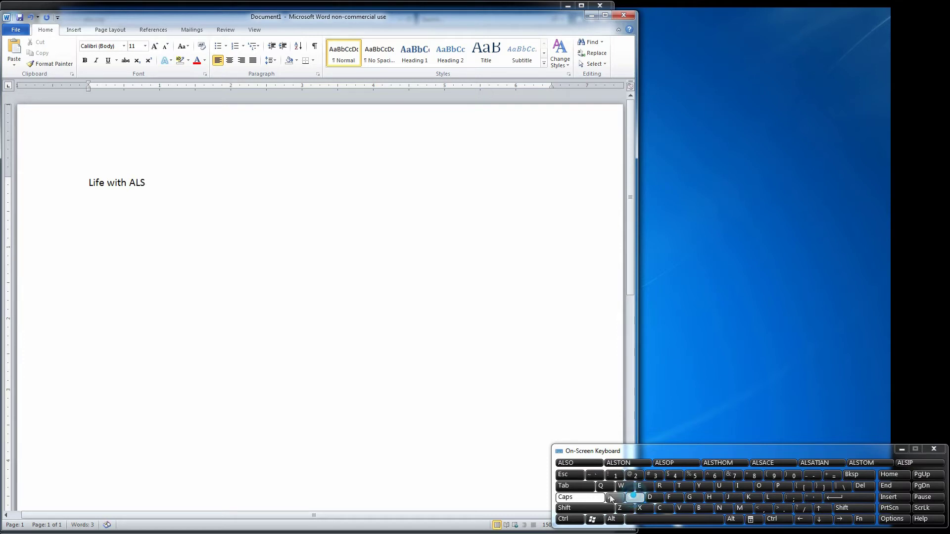
click(594, 497)
click(665, 519)
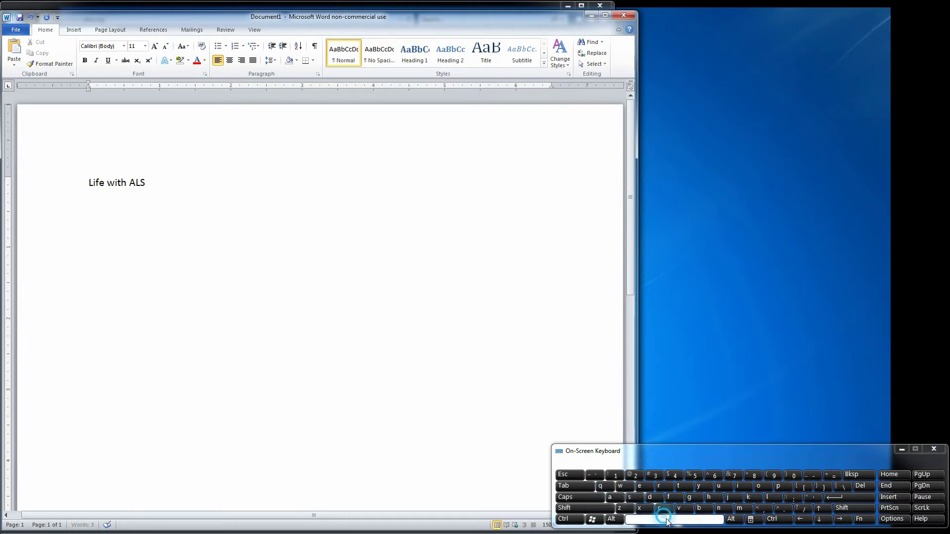
click(748, 488)
click(635, 498)
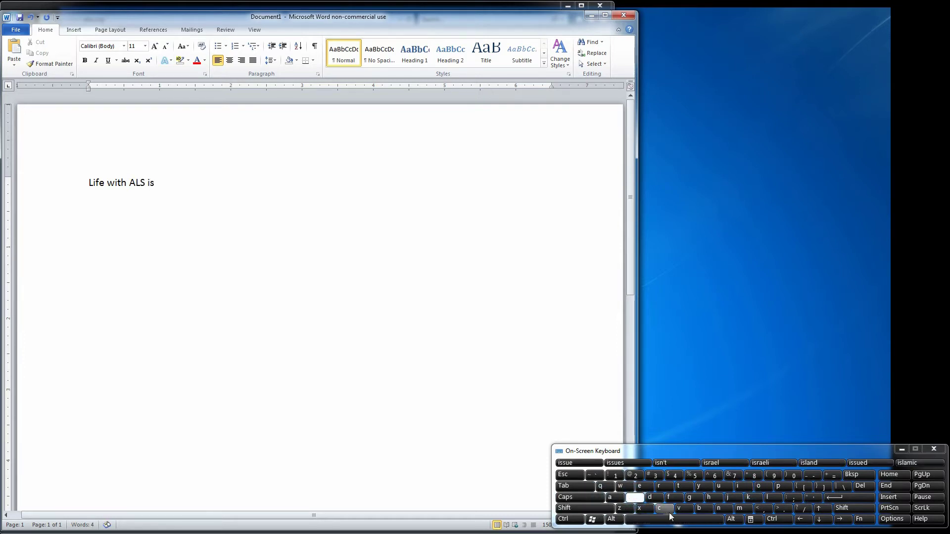
click(671, 519)
Step: Finish with 'manageable with technology.', using predictions for 'manageable' and 'technology'
click(740, 508)
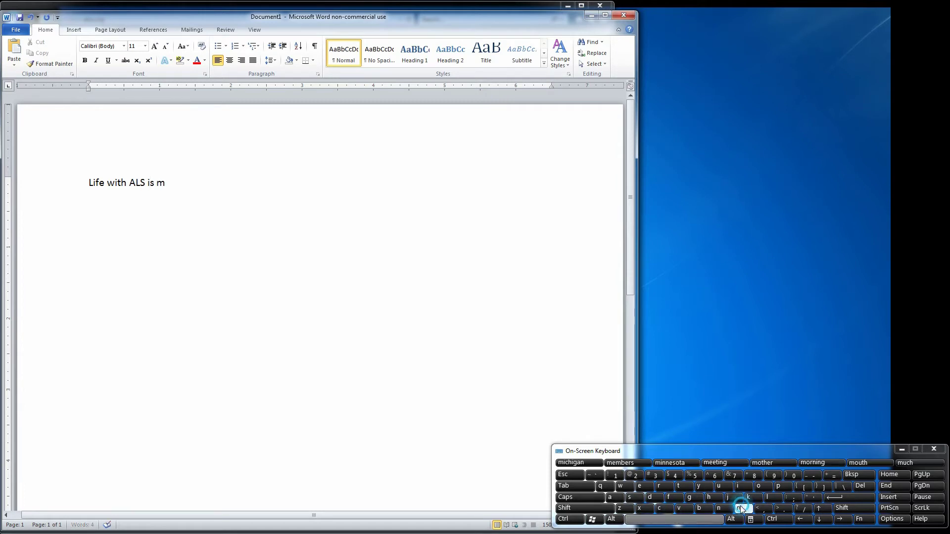
click(622, 498)
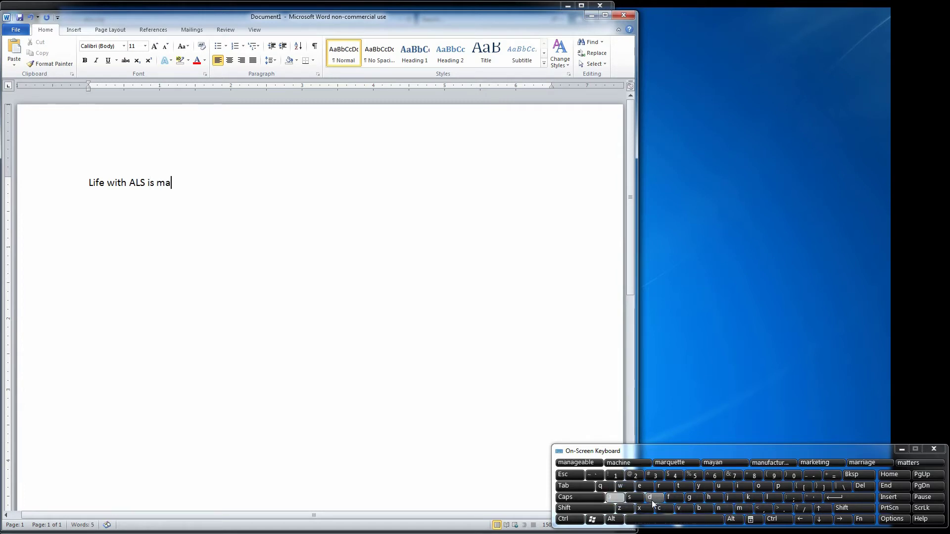
click(579, 464)
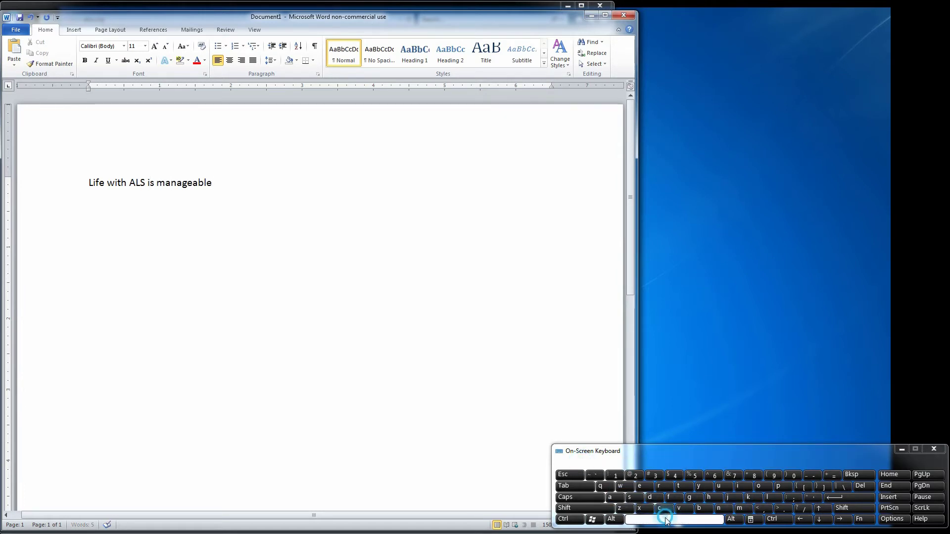
click(627, 488)
click(745, 486)
click(689, 486)
click(709, 497)
click(678, 520)
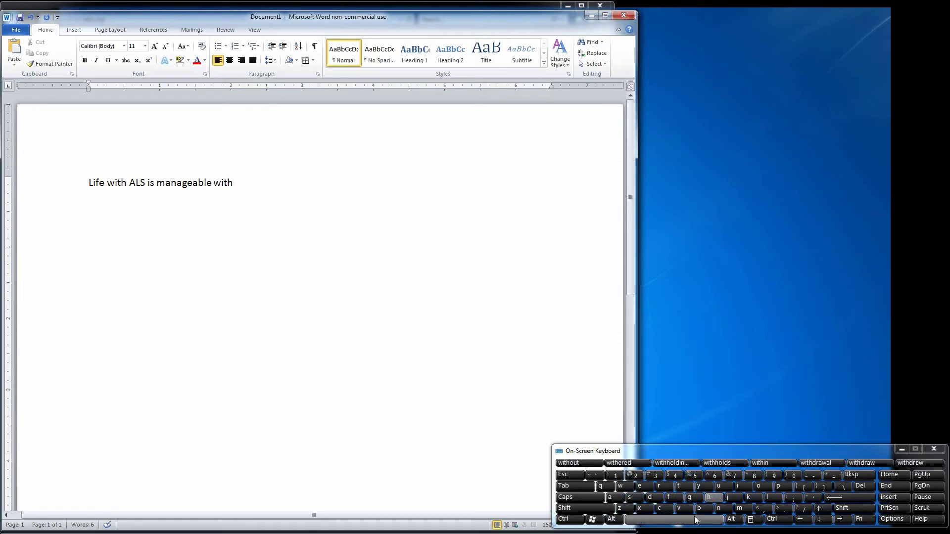
click(685, 485)
click(643, 487)
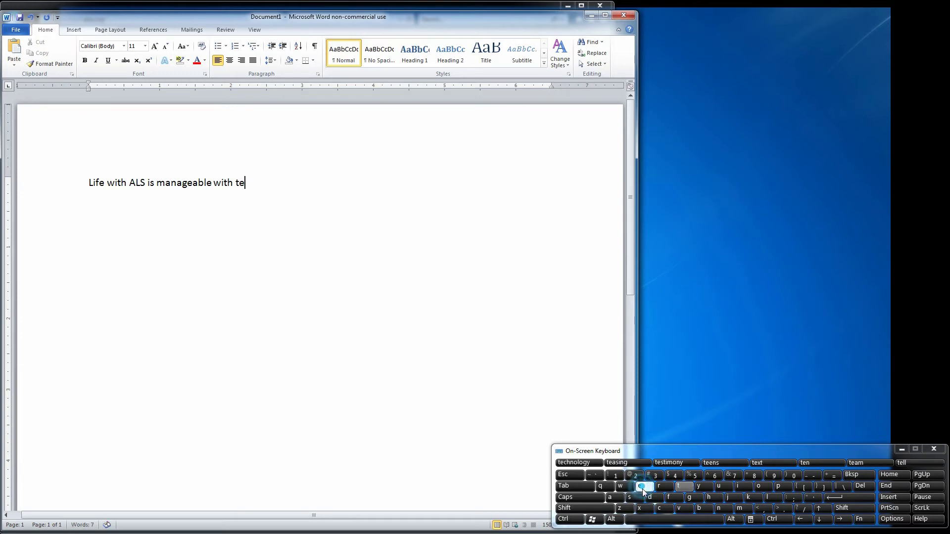
click(594, 468)
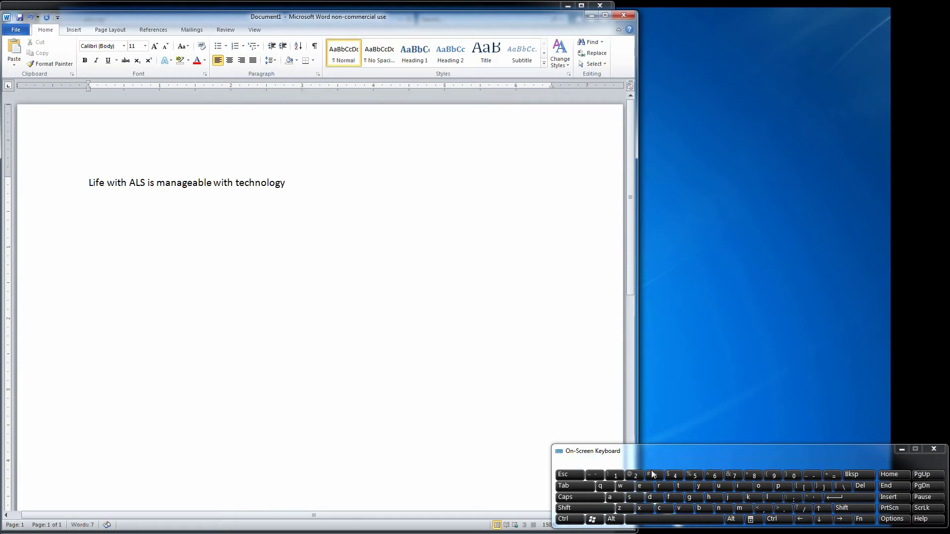
click(785, 511)
Step: View synonyms for 'manageable' but keep it unchanged, then start a new line below
mouse_move(148, 183)
mouse_down()
mouse_move(210, 183)
mouse_move(157, 183)
mouse_up()
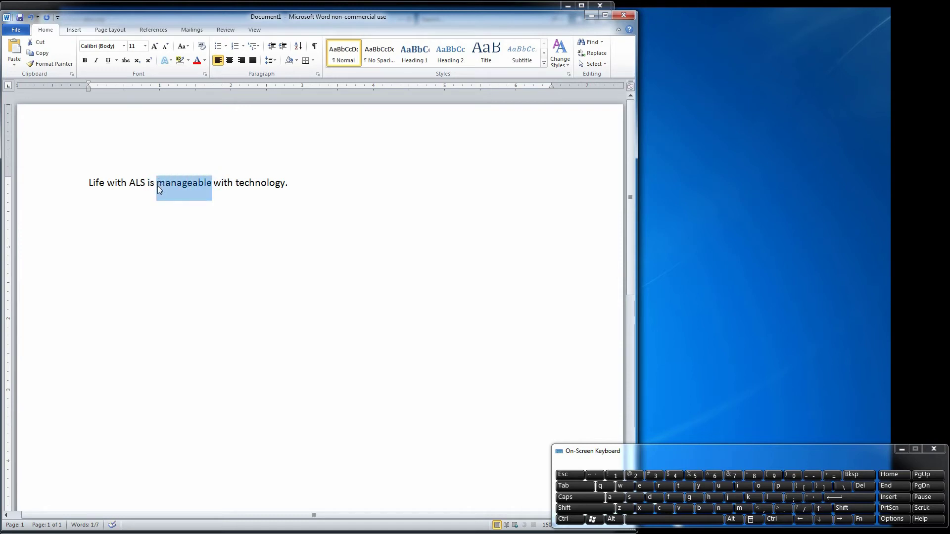
click(752, 521)
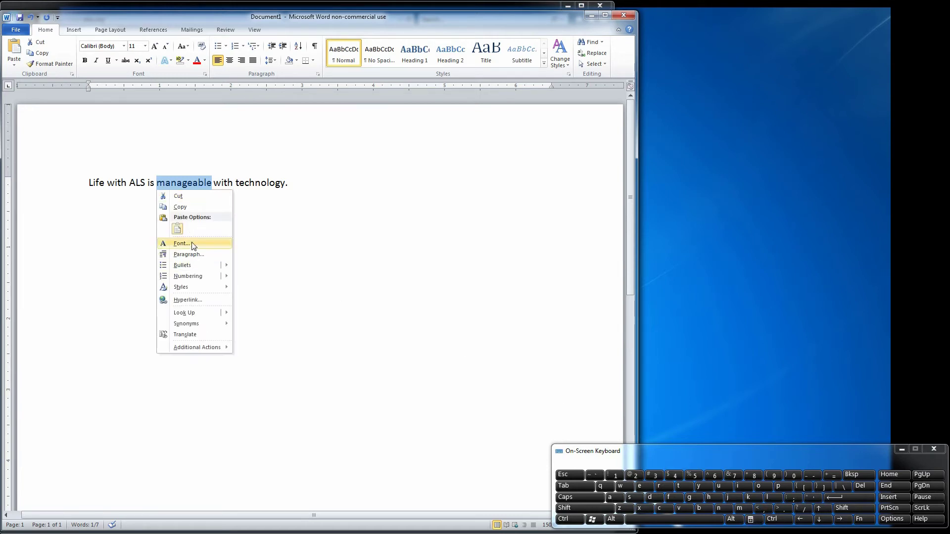
mouse_move(201, 327)
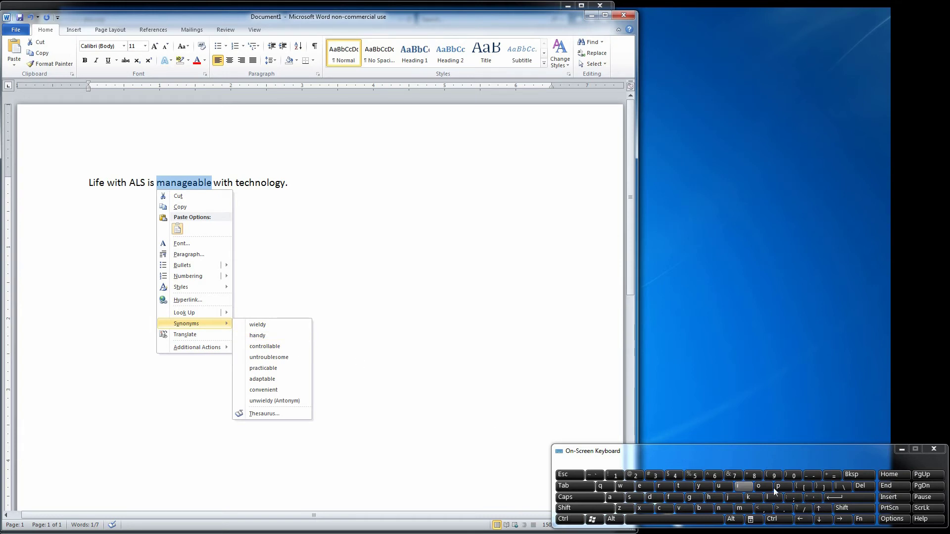
click(299, 186)
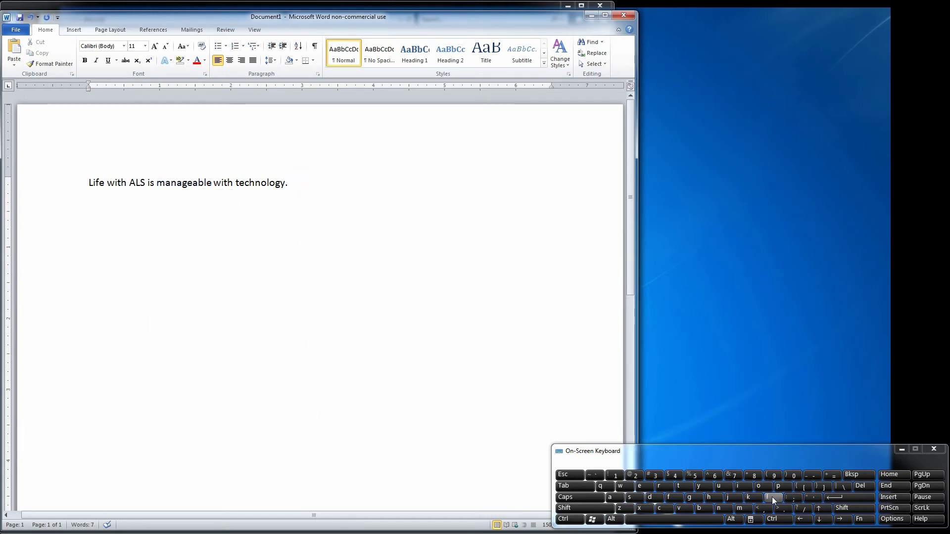
click(835, 498)
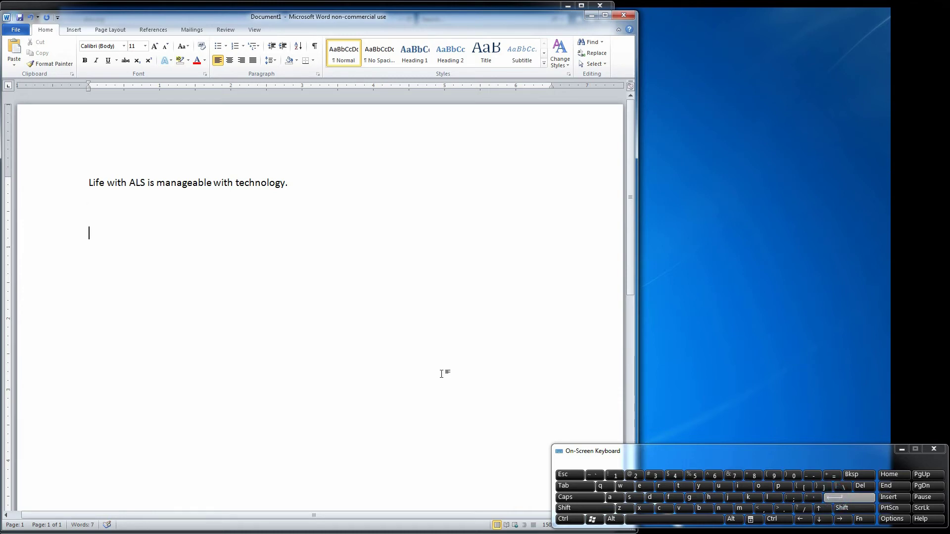
Step: Type a row of underscores and press Enter twice so Word converts them into a horizontal rule
click(592, 508)
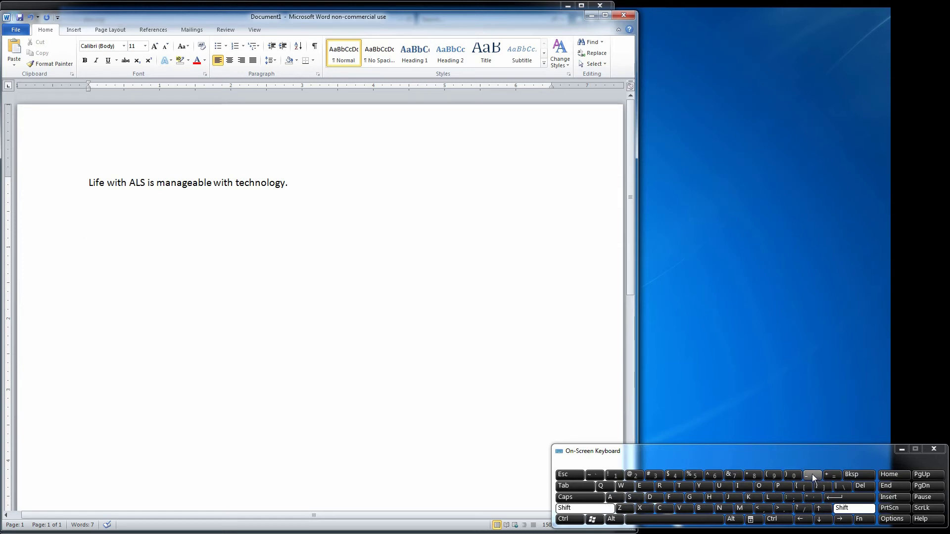
text(_______________________________________________________)
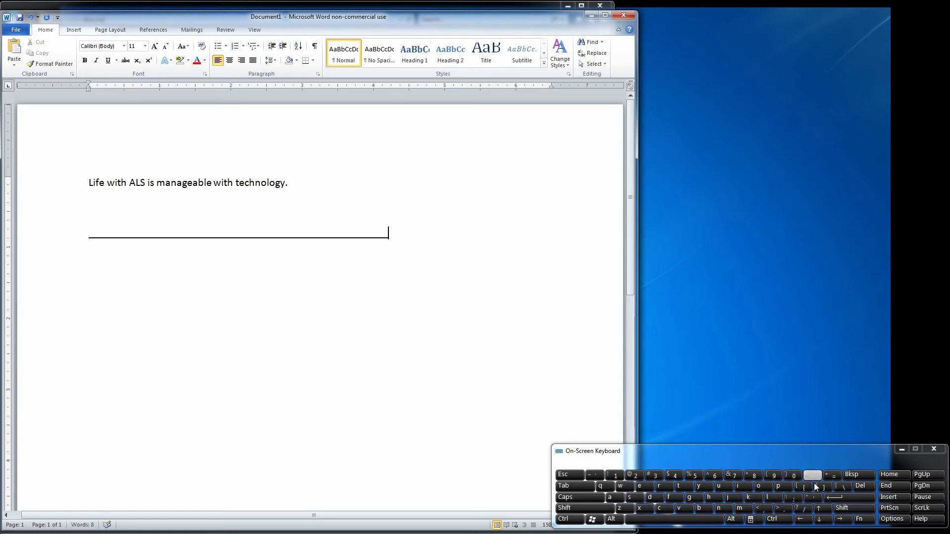
click(841, 500)
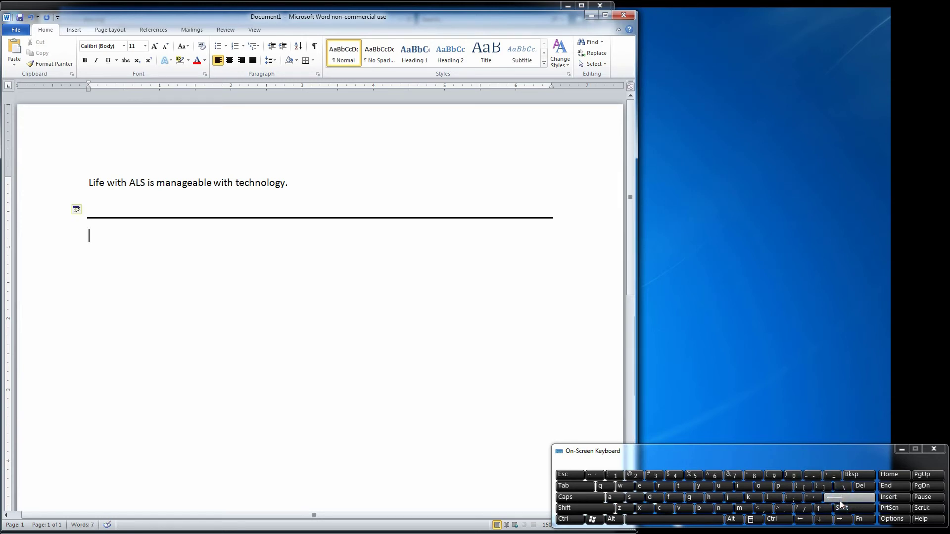
click(839, 500)
Step: Select the sentence and rule with Ctrl+A on the On-Screen Keyboard
click(863, 520)
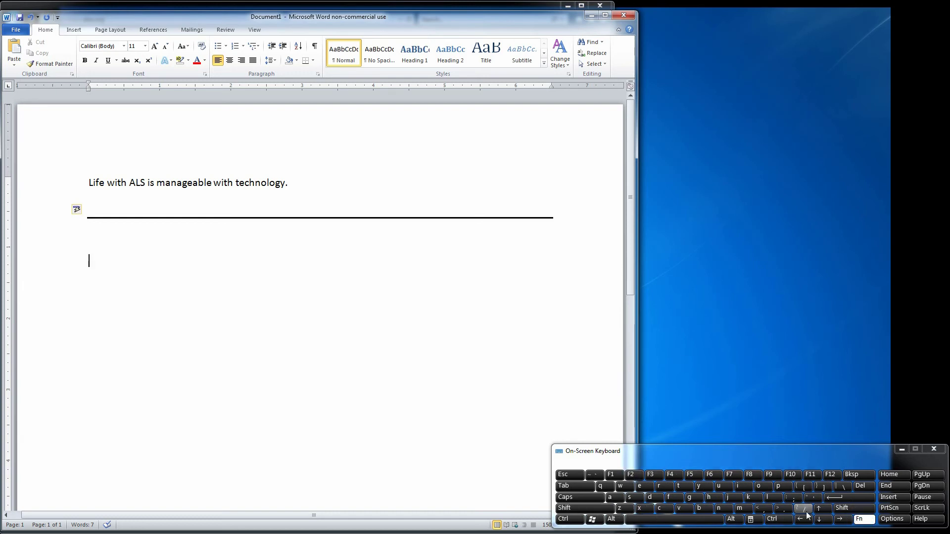
click(859, 520)
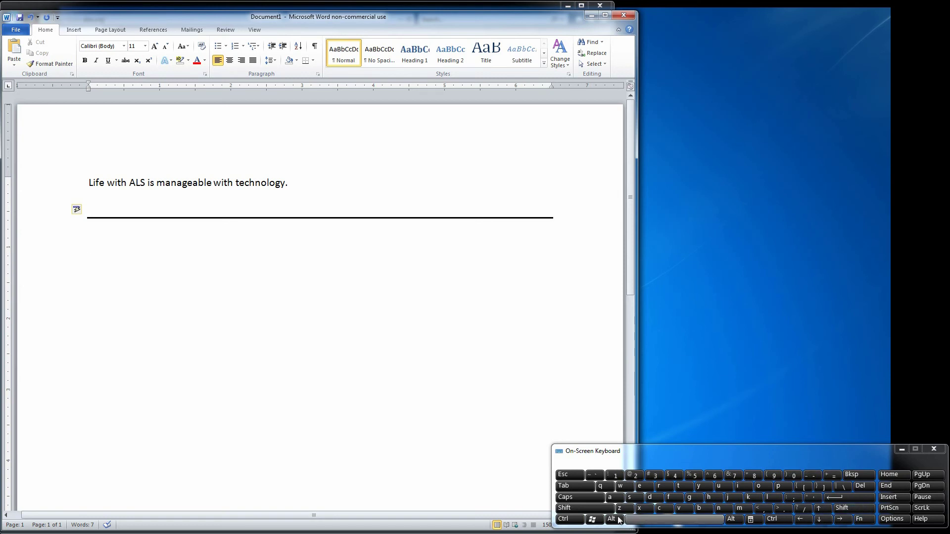
click(573, 521)
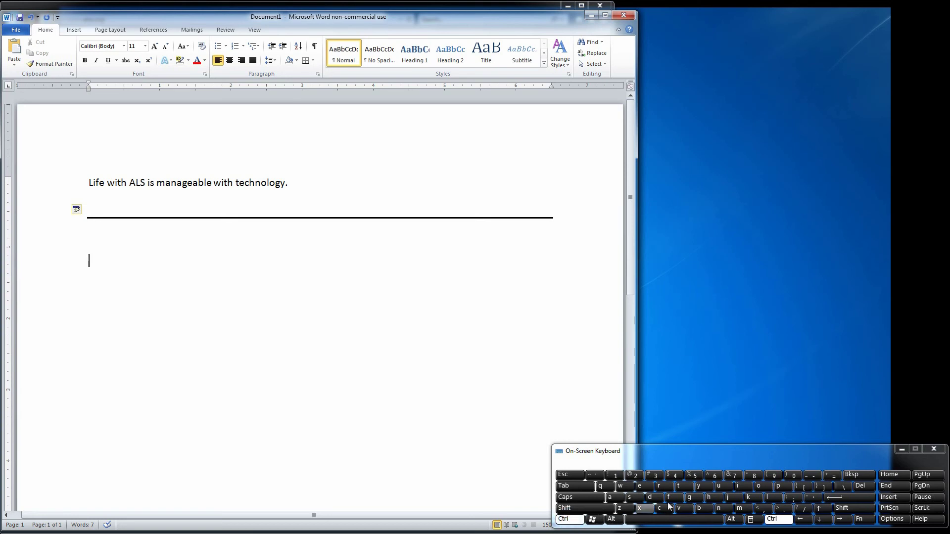
click(616, 499)
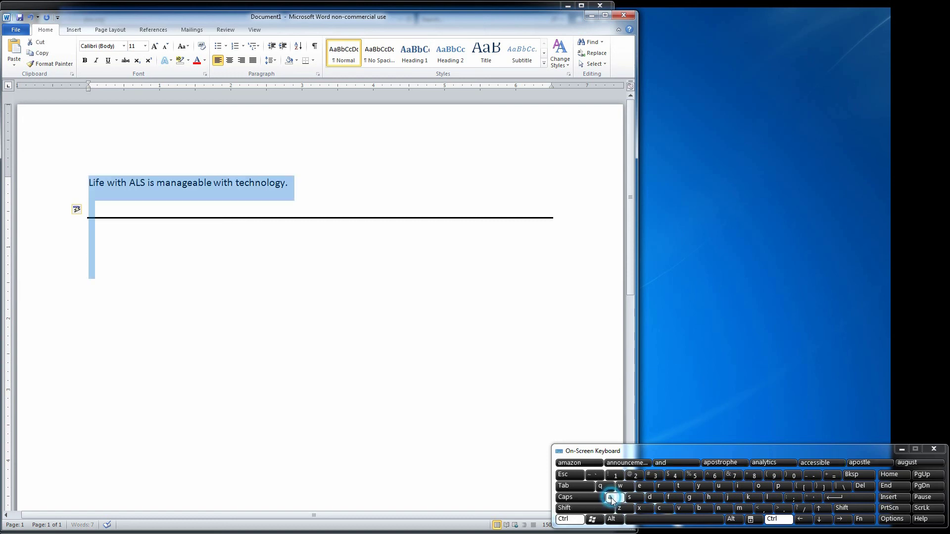